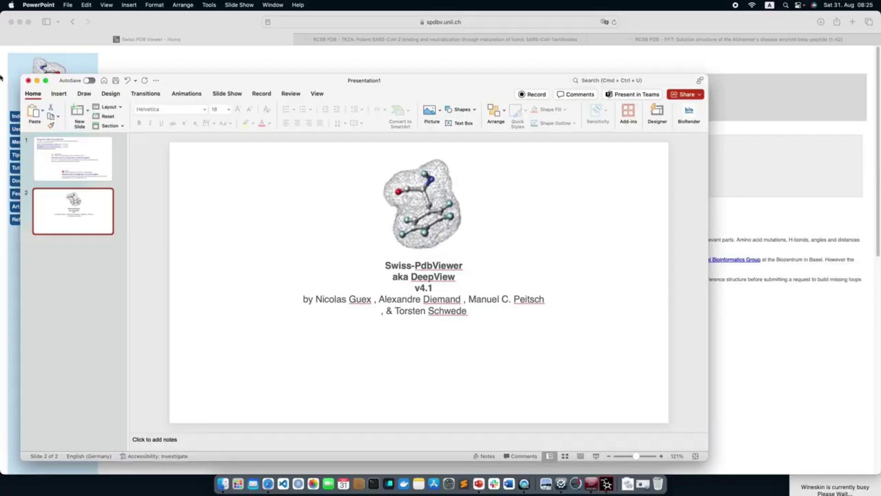
Review the RCSB 7KZA entry in Safari, then go to the Swiss-PdbViewer Download page.
click(37, 80)
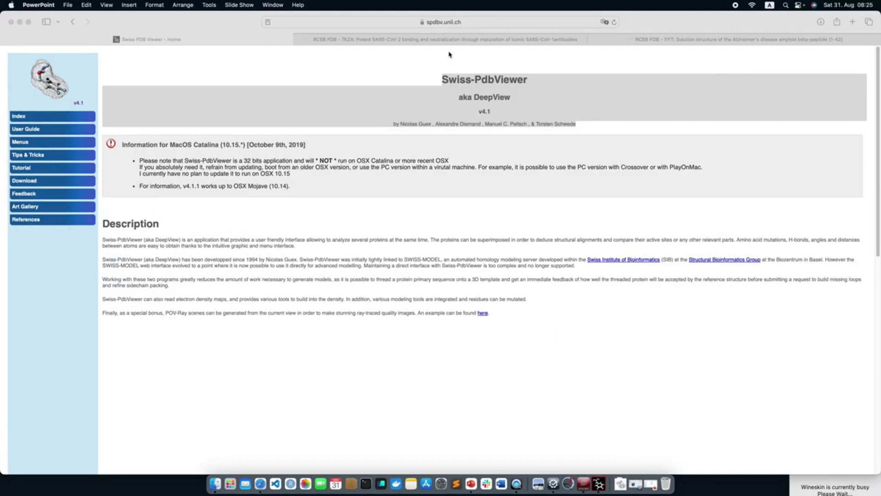
click(434, 41)
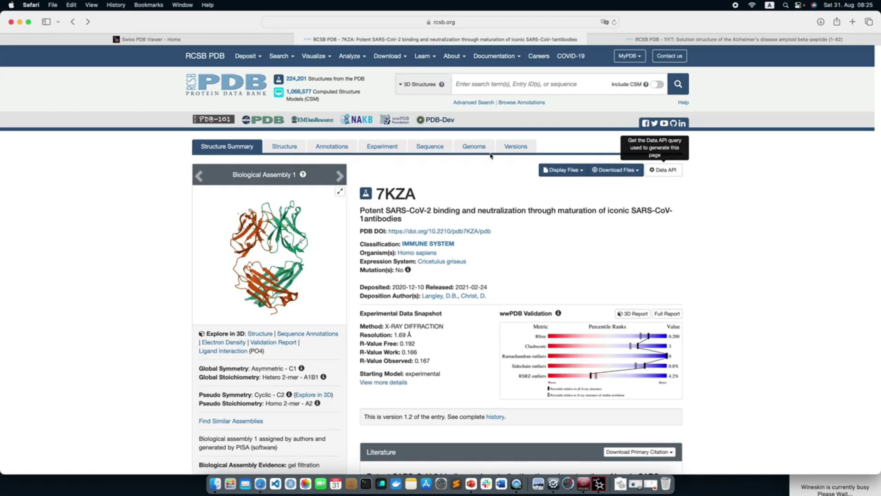
click(142, 40)
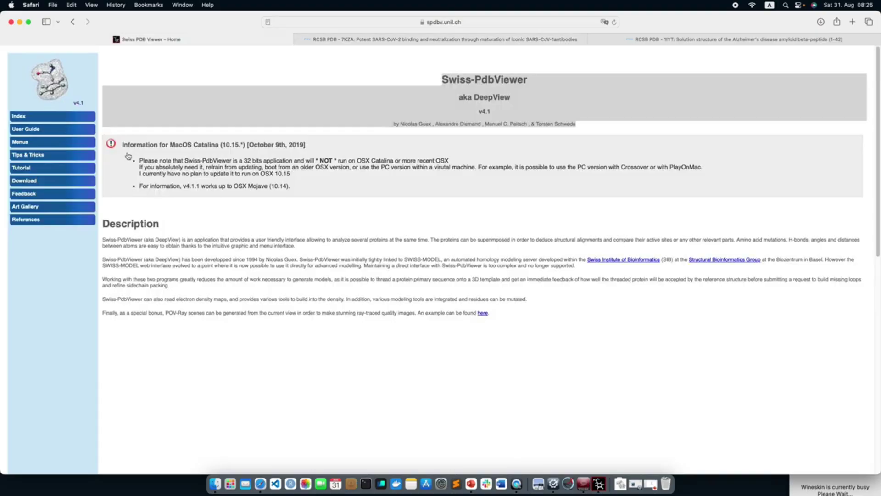
click(28, 181)
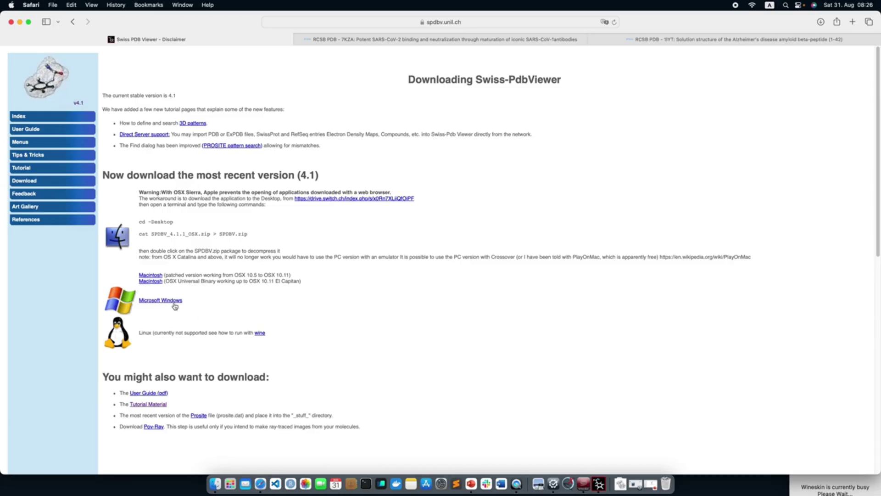
Load the recent 7kza.pdb, dismiss the ignored-connections notice and accept side-chain rebuilding.
mouse_move(404, 18)
mouse_down()
mouse_move(421, 129)
mouse_move(431, 32)
mouse_up()
click(52, 41)
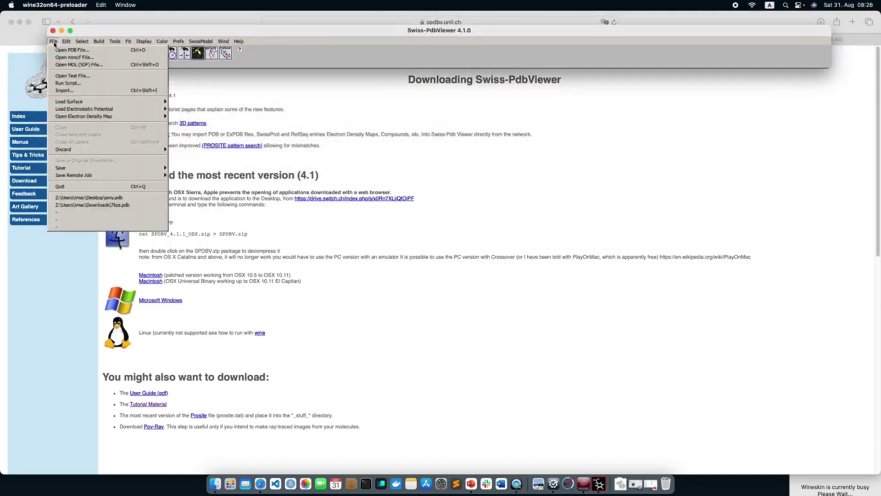
click(83, 50)
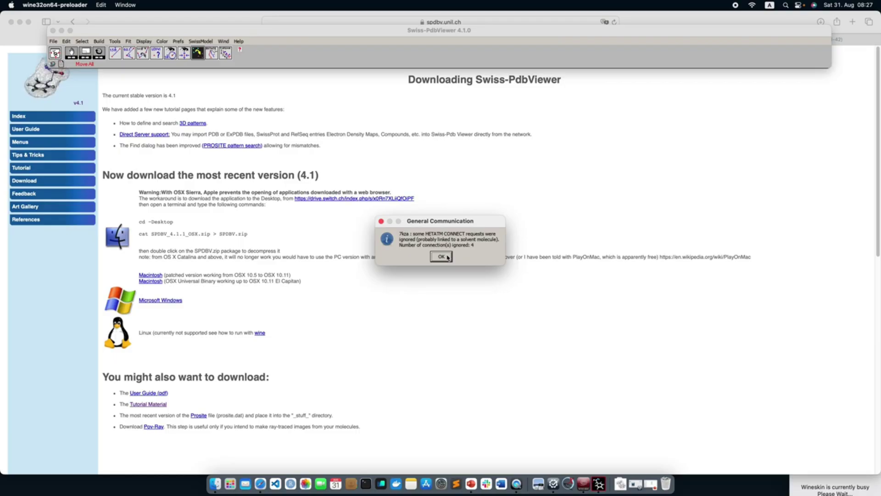
click(445, 257)
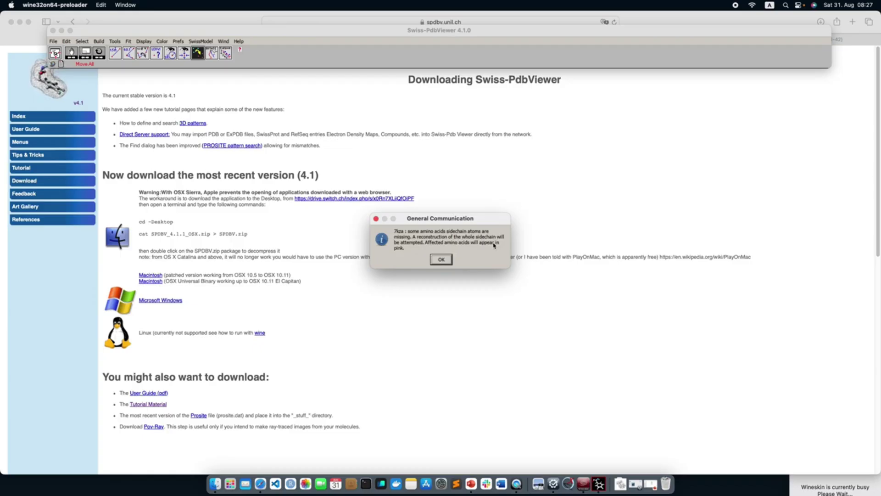
click(443, 261)
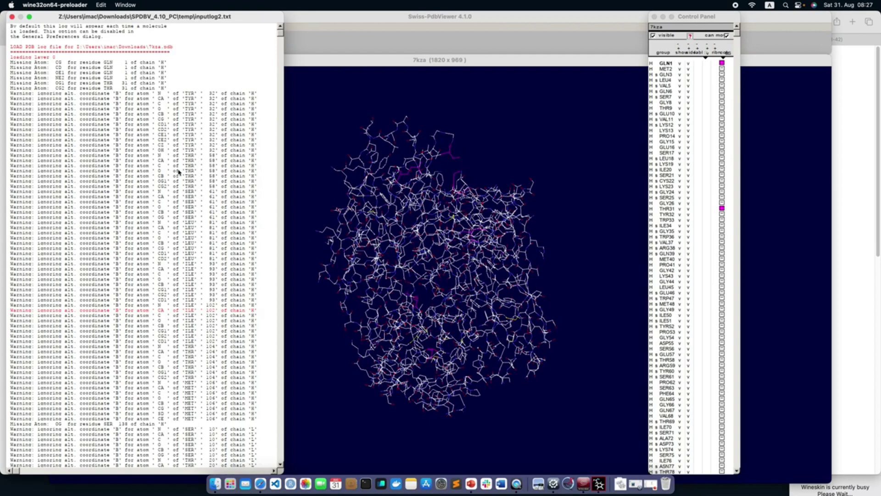
drag(279, 32, 280, 113)
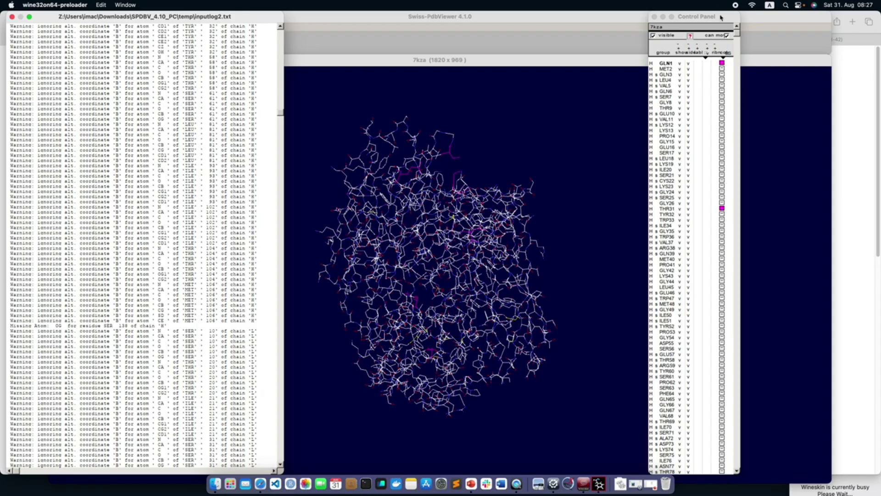
Close the loading log and save the current layer as repaired.pdb in Downloads.
click(736, 34)
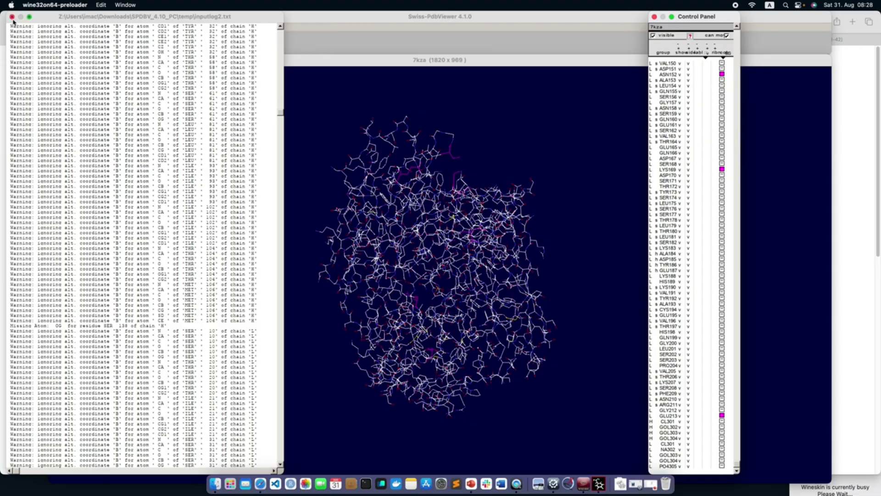
click(12, 16)
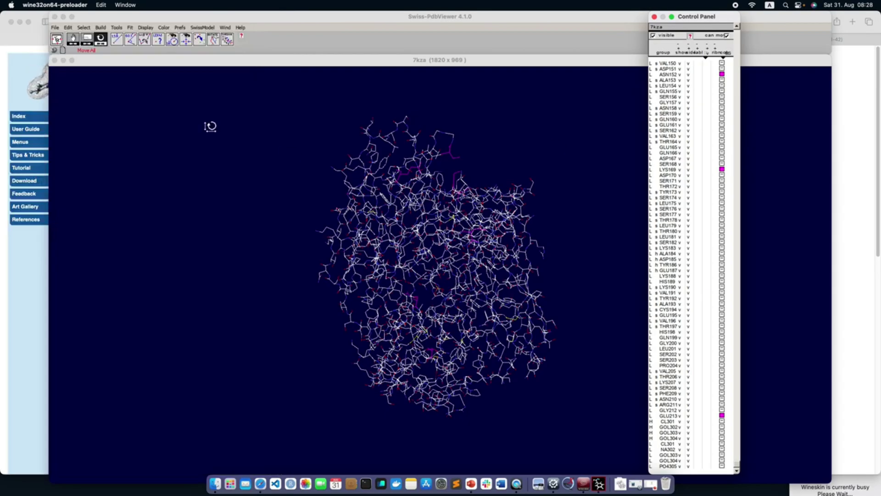
click(56, 29)
mouse_move(110, 153)
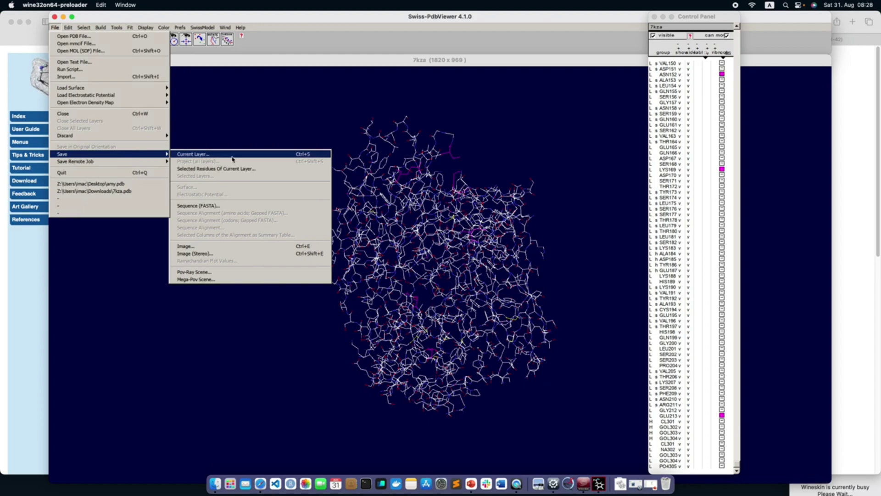
click(233, 159)
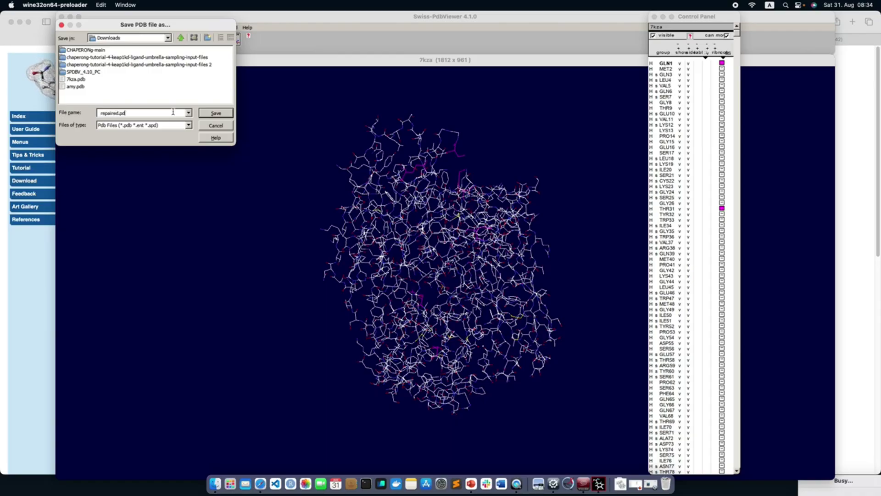
click(204, 115)
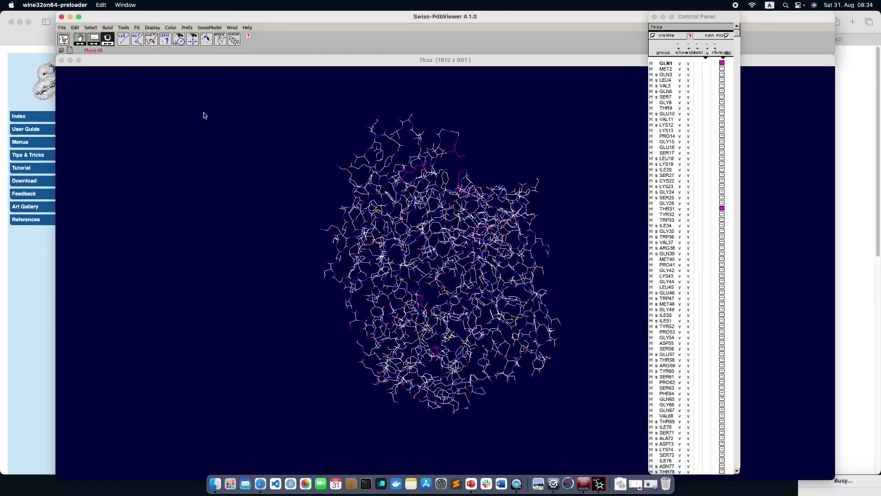
Close 7kza and open repaired.pdb from Downloads as the active structure.
click(63, 27)
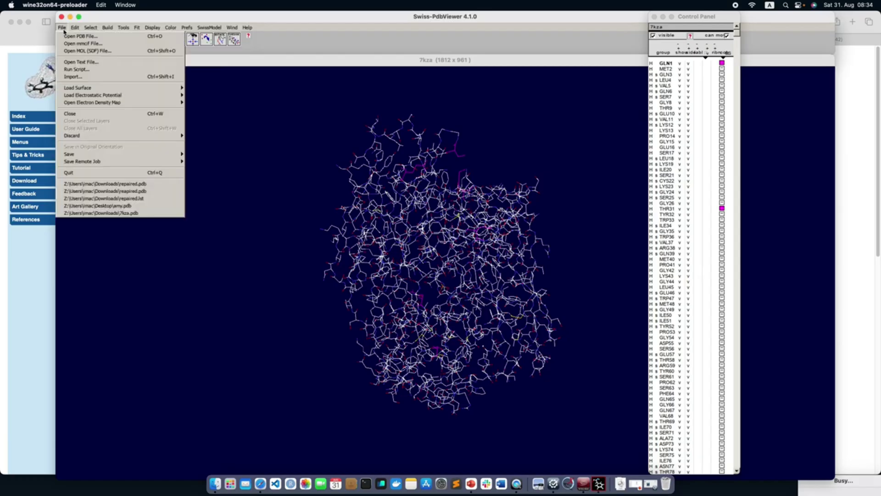
click(79, 114)
click(62, 28)
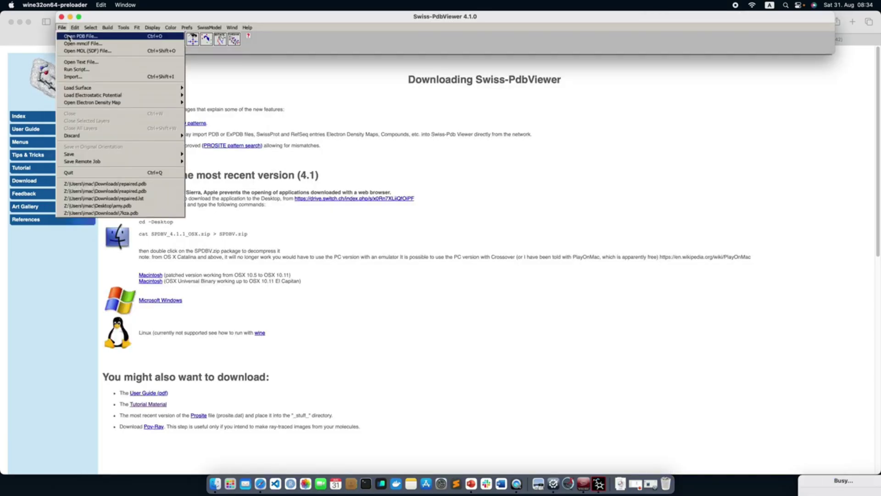
click(79, 36)
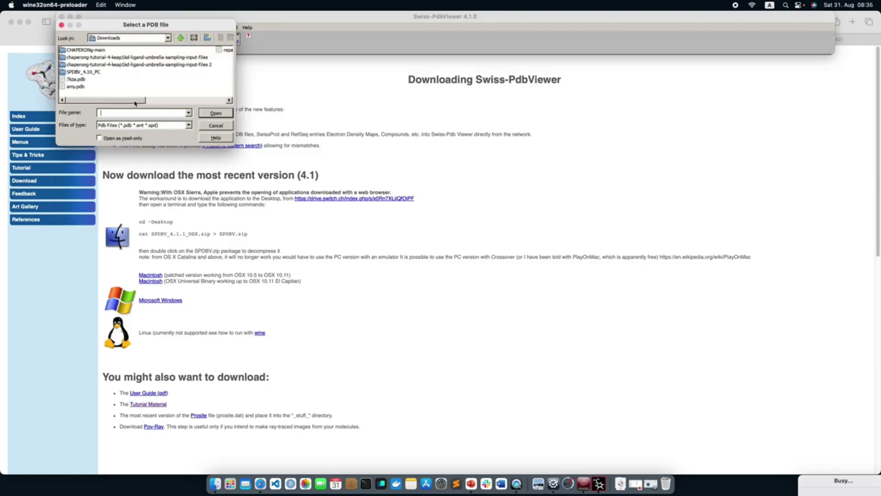
drag(135, 102, 138, 100)
click(227, 53)
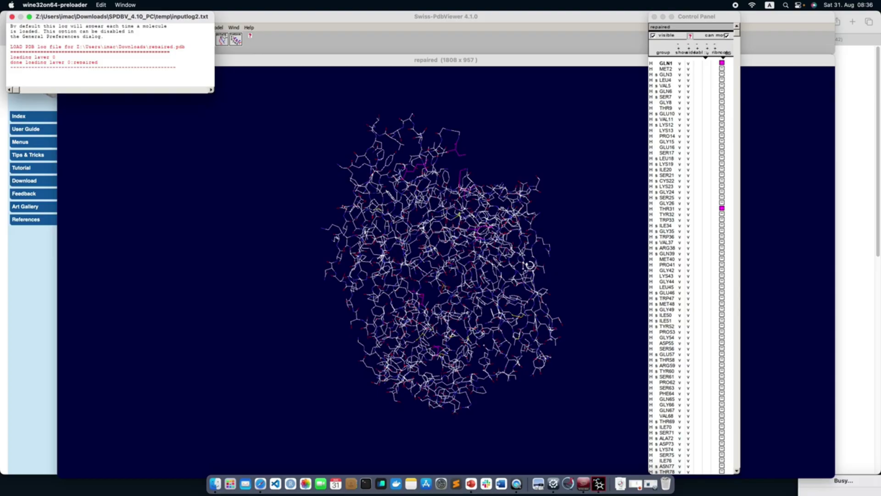
Close the inputlog2.txt window and show the Build menu's structure-building commands.
click(11, 16)
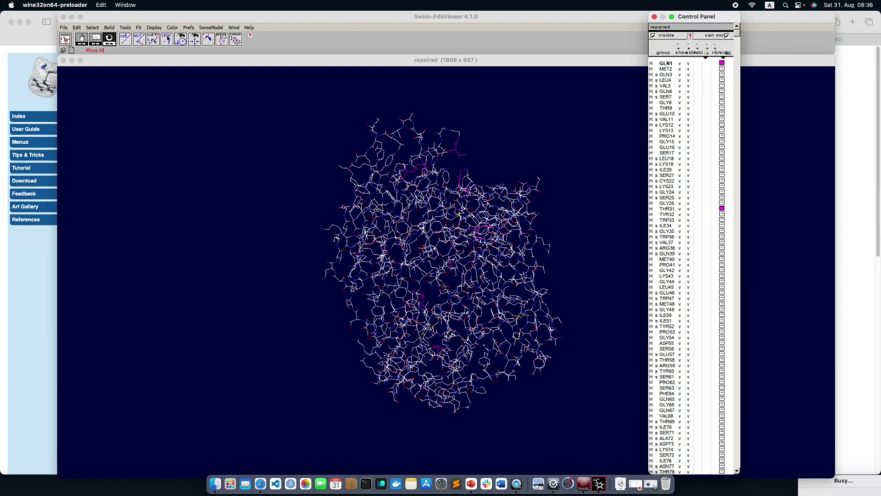
click(112, 28)
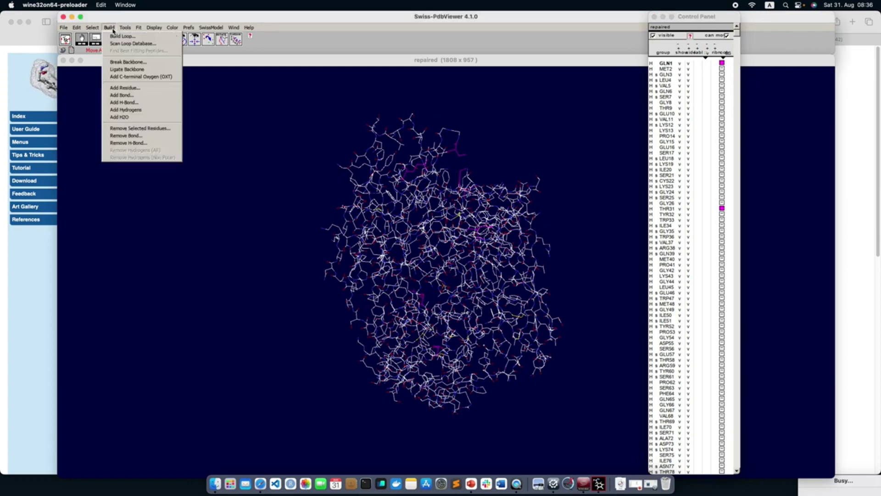